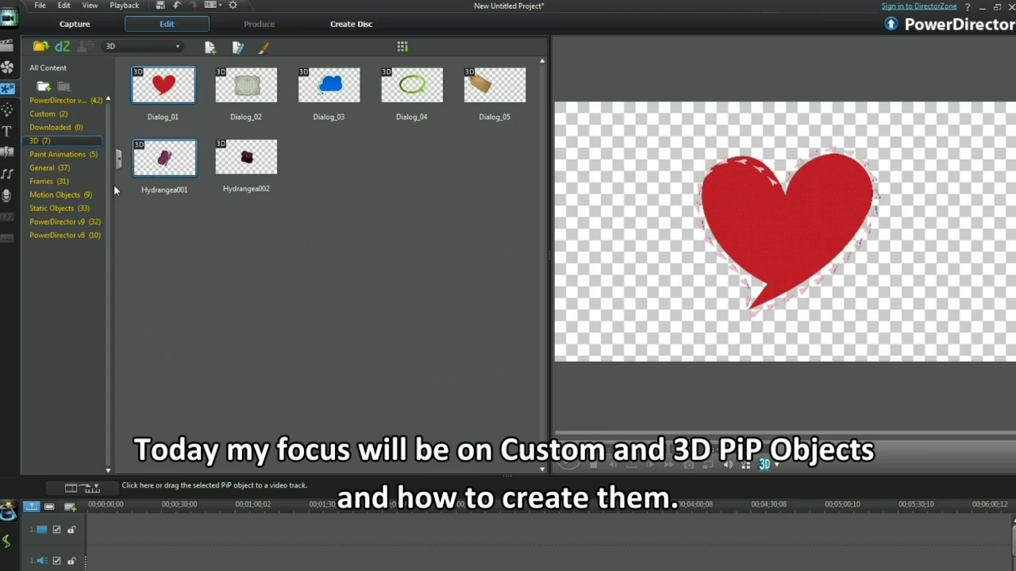
Step: Preview the Dialog_05 tag object in the 3D PiP object category
{"action": "left_click", "coordinate": [44, 114]}
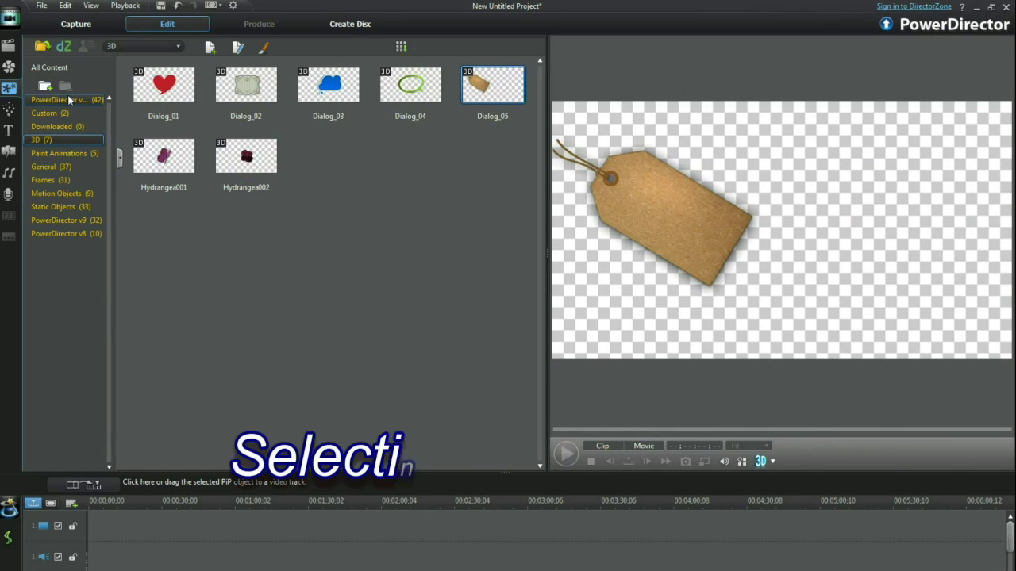
Step: List the PowerDirector v10 PiP objects and preview the Travel_05 beach scene
{"action": "left_click", "coordinate": [68, 101]}
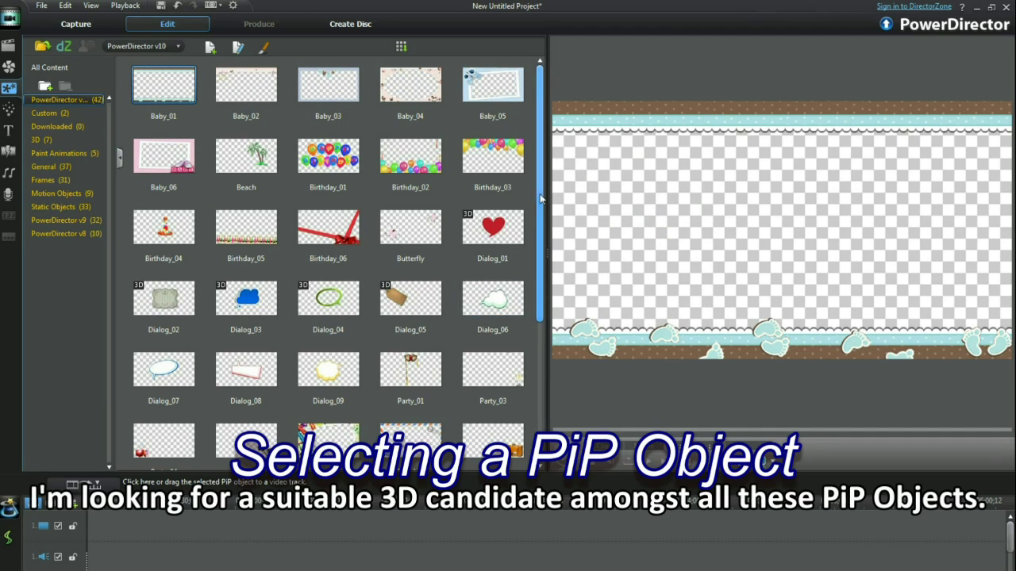
{"action": "left_click_drag", "start_coordinate": [539, 184], "coordinate": [544, 347]}
{"action": "mouse_move", "coordinate": [169, 286]}
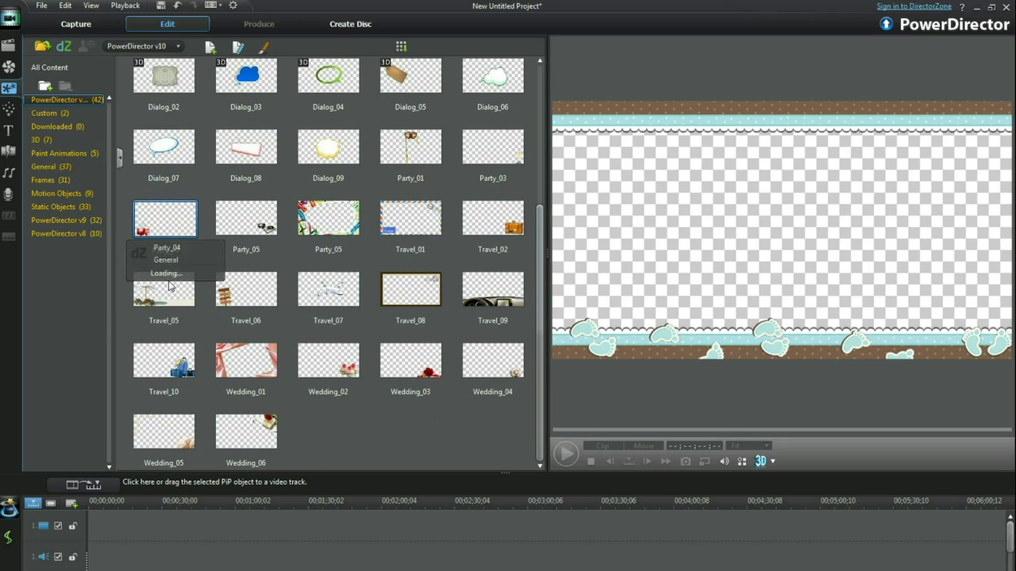
{"action": "left_click", "coordinate": [171, 291]}
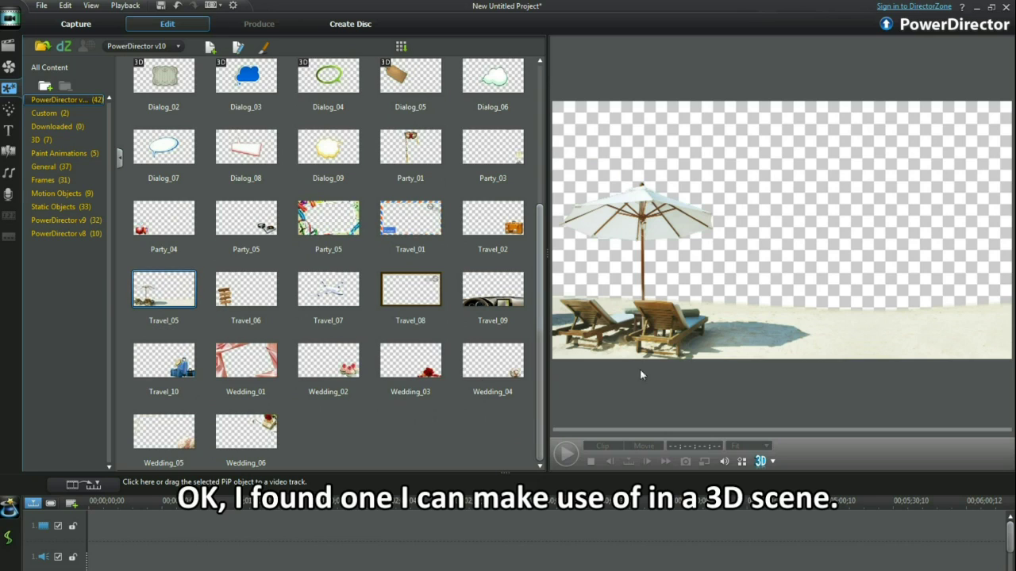
Step: Preview the Travel_07 airplane object and bring up its context menu
{"action": "left_click", "coordinate": [328, 298]}
{"action": "mouse_move", "coordinate": [329, 298]}
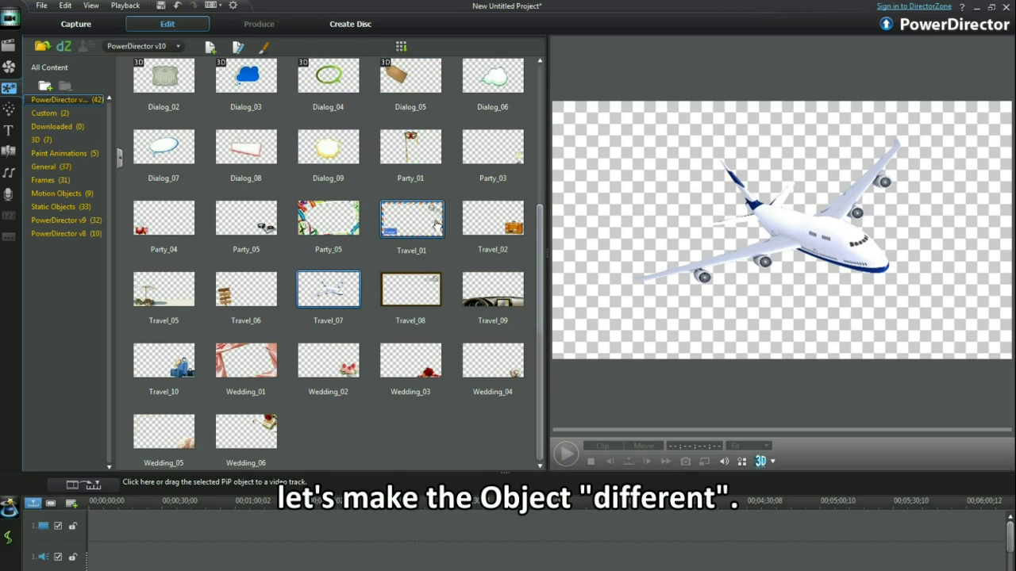
{"action": "mouse_move", "coordinate": [514, 279]}
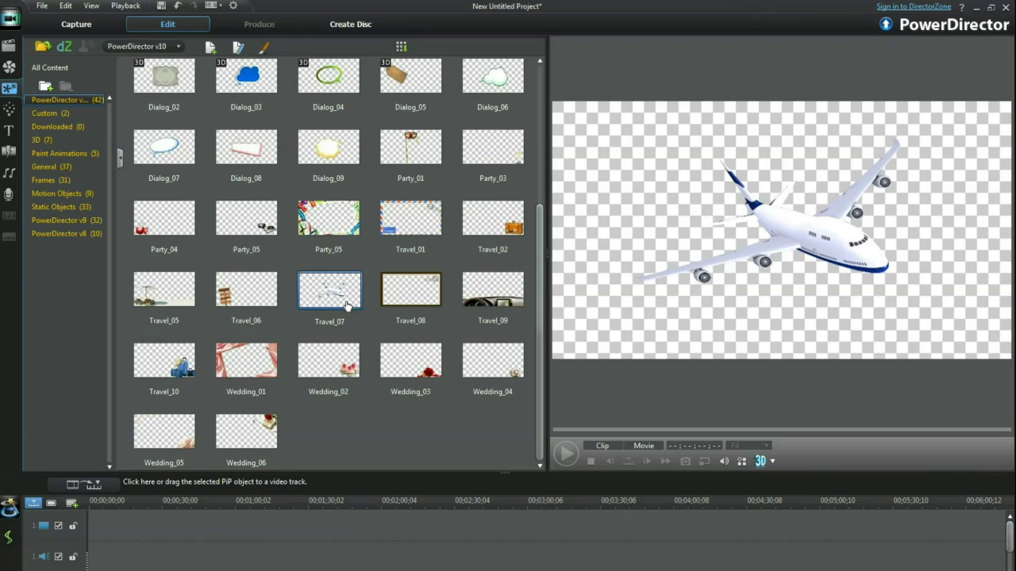
{"action": "mouse_move", "coordinate": [340, 304]}
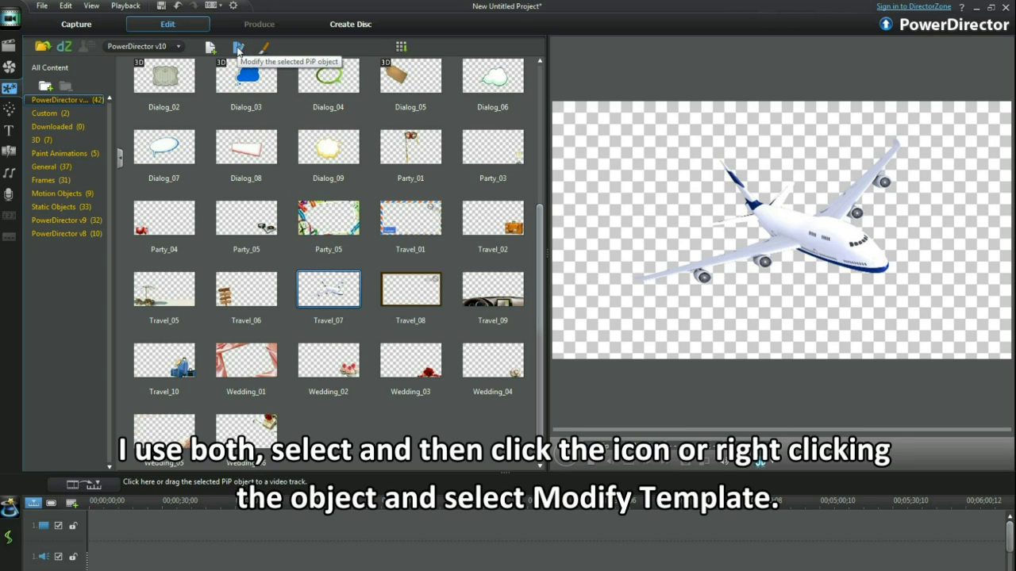
{"action": "right_click", "coordinate": [336, 284]}
Step: Open the airplane template for editing, give it a straight motion path, and play the preview
{"action": "left_click", "coordinate": [392, 317]}
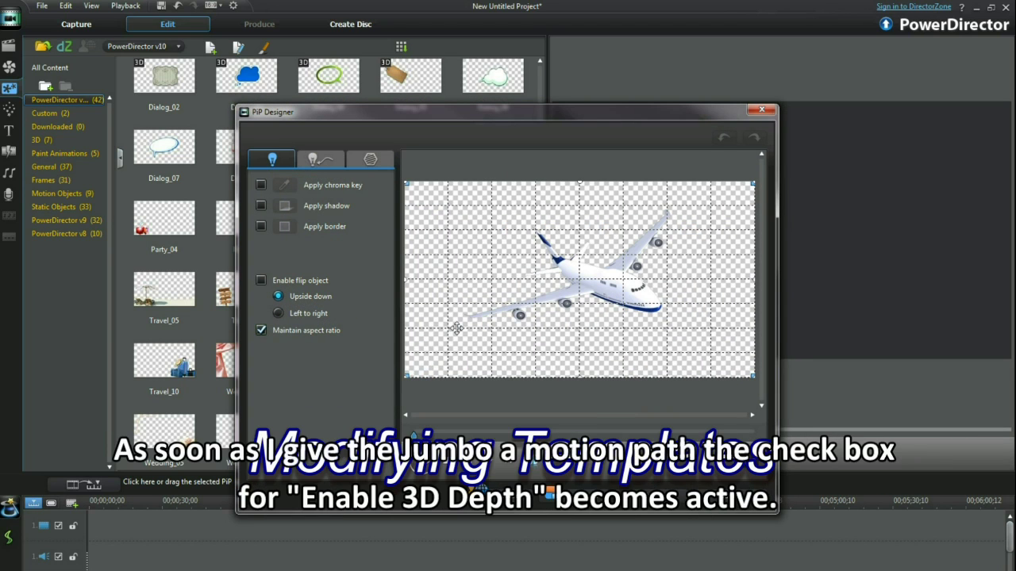
{"action": "left_click", "coordinate": [317, 159]}
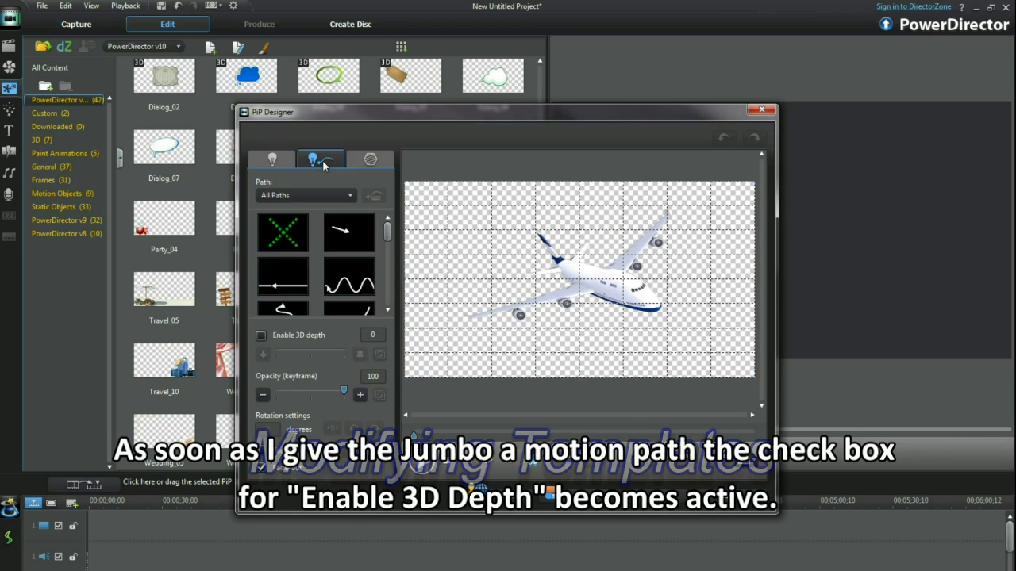
{"action": "left_click", "coordinate": [349, 239]}
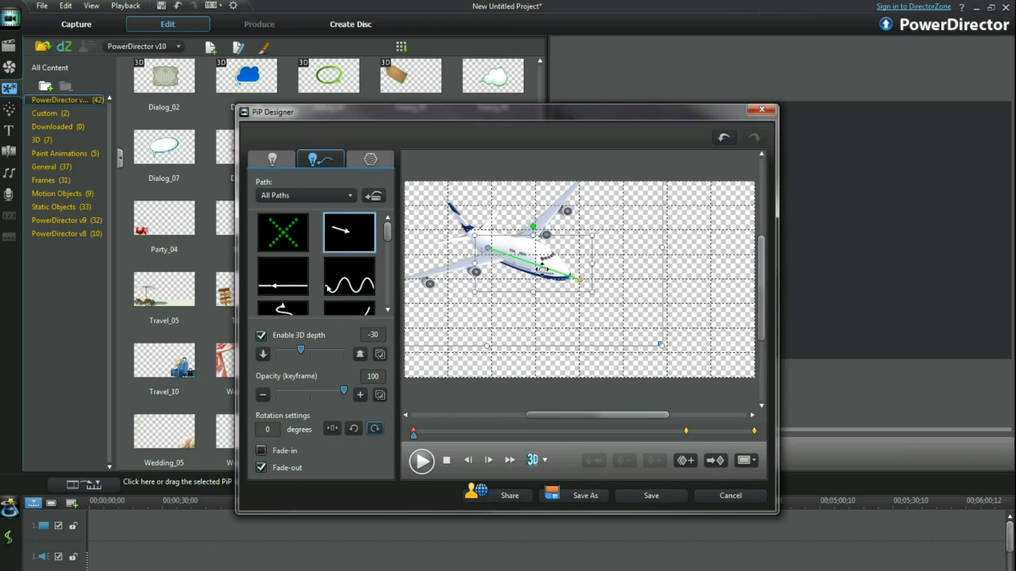
{"action": "left_click", "coordinate": [419, 463]}
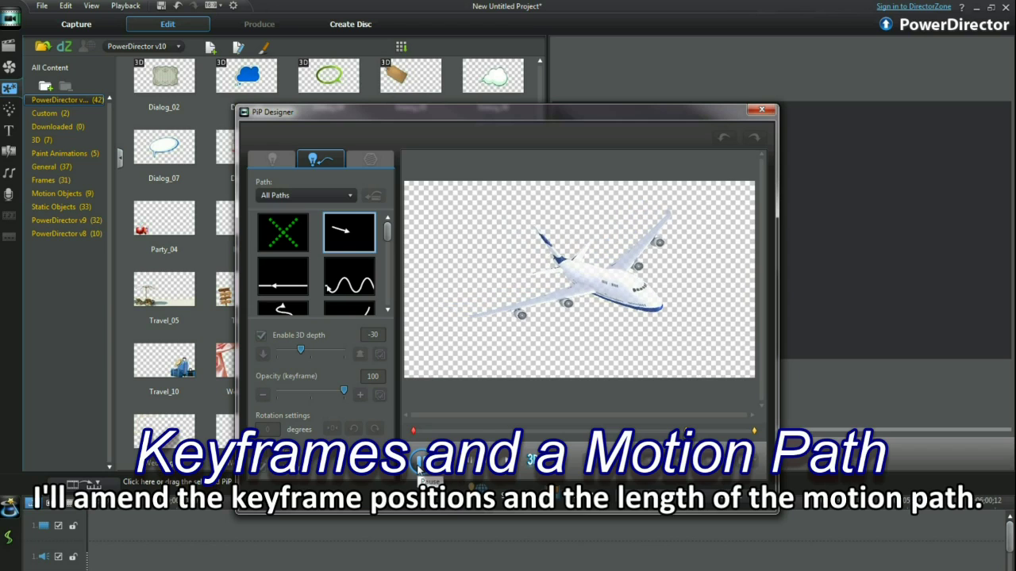
Step: Turn off the airplane's fade-out and remove its middle keyframe
{"action": "left_click", "coordinate": [260, 468]}
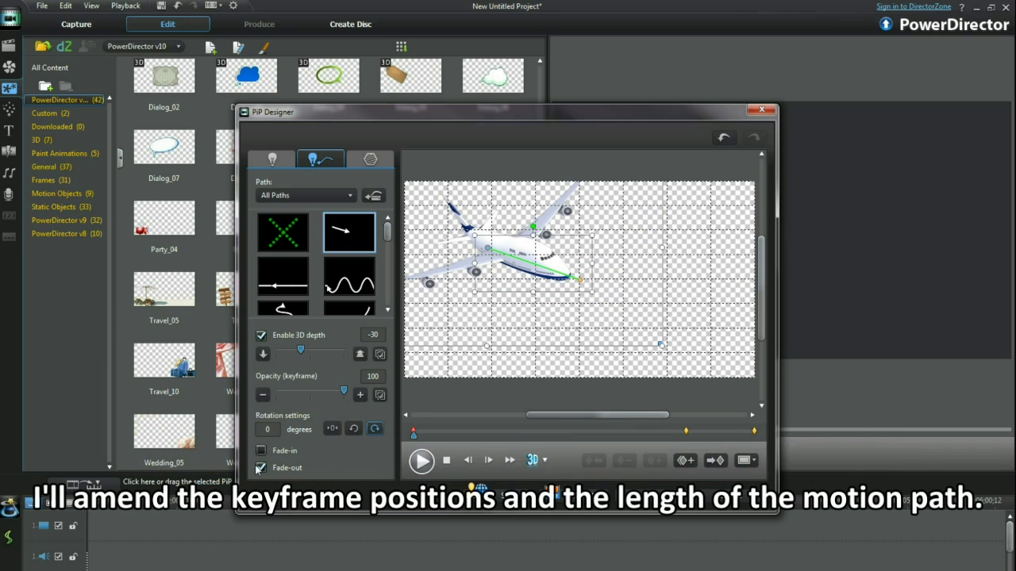
{"action": "left_click", "coordinate": [688, 435]}
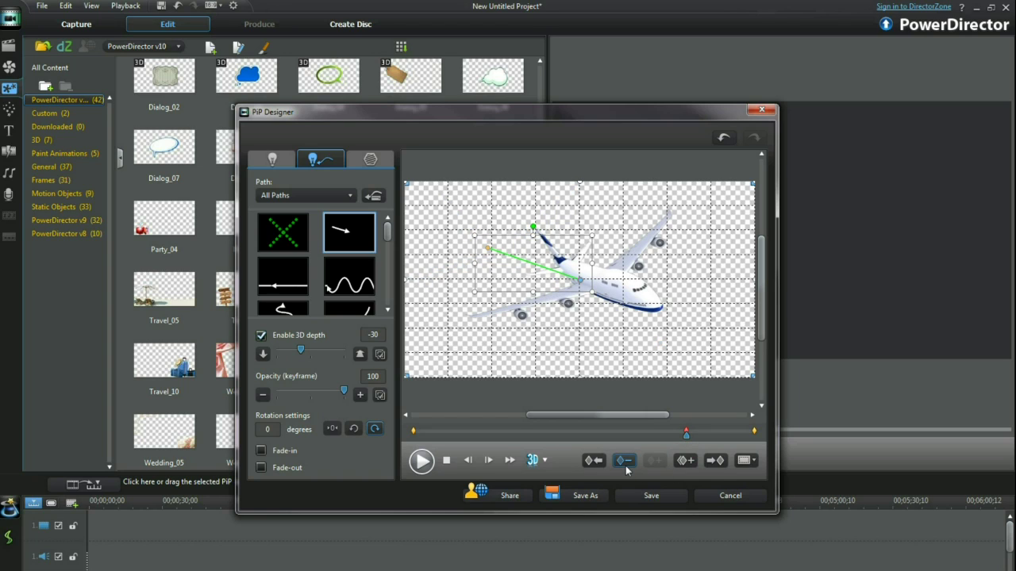
{"action": "left_click", "coordinate": [626, 461]}
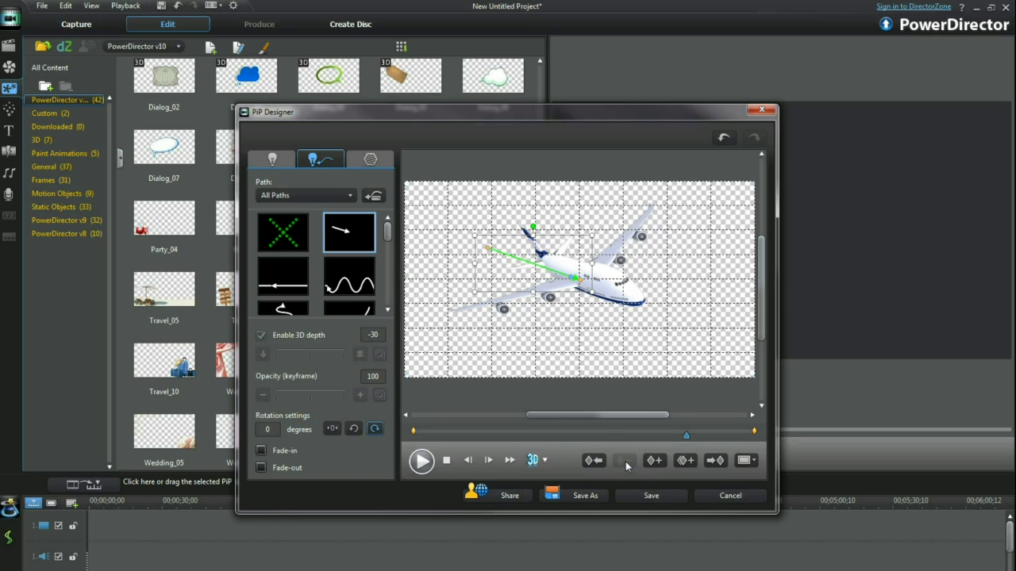
Step: Extend the plane's path end past the bottom-right and shrink the plane at its top-left start
{"action": "left_click_drag", "start_coordinate": [589, 415], "coordinate": [651, 415]}
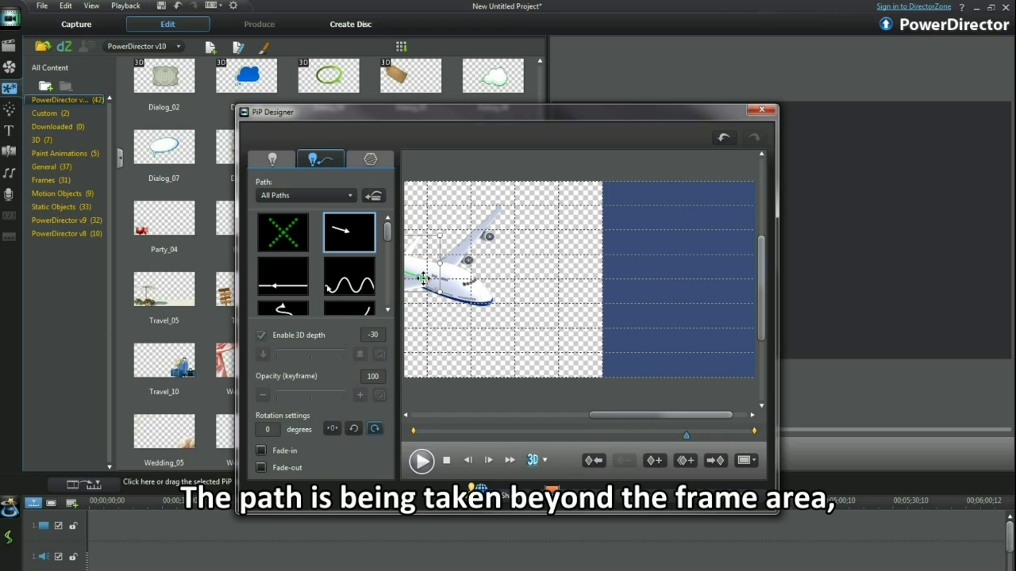
{"action": "left_click", "coordinate": [755, 433]}
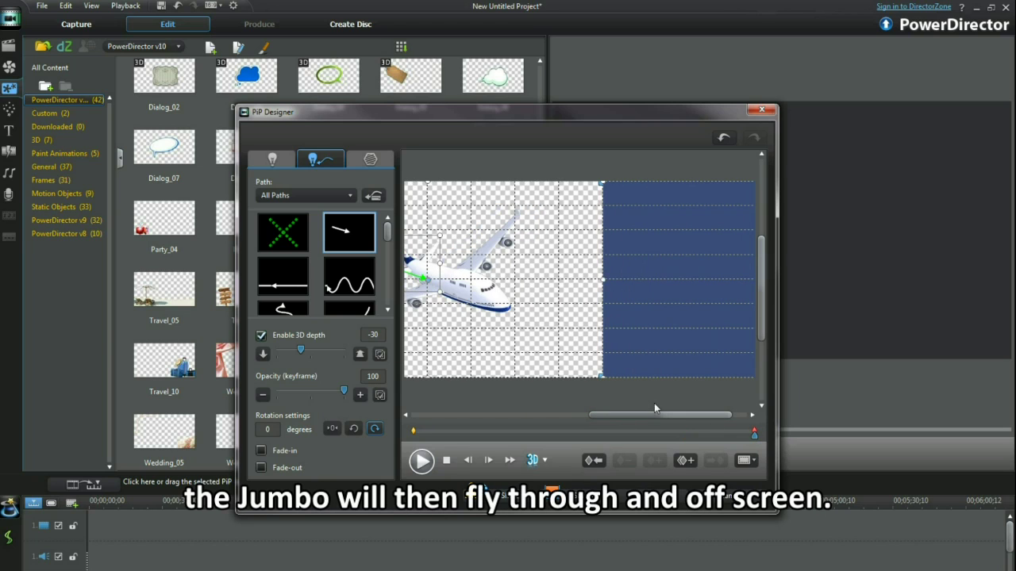
{"action": "mouse_move", "coordinate": [434, 277]}
{"action": "left_mouse_down"}
{"action": "mouse_move", "coordinate": [468, 239]}
{"action": "mouse_move", "coordinate": [689, 356]}
{"action": "mouse_move", "coordinate": [693, 370]}
{"action": "left_mouse_up"}
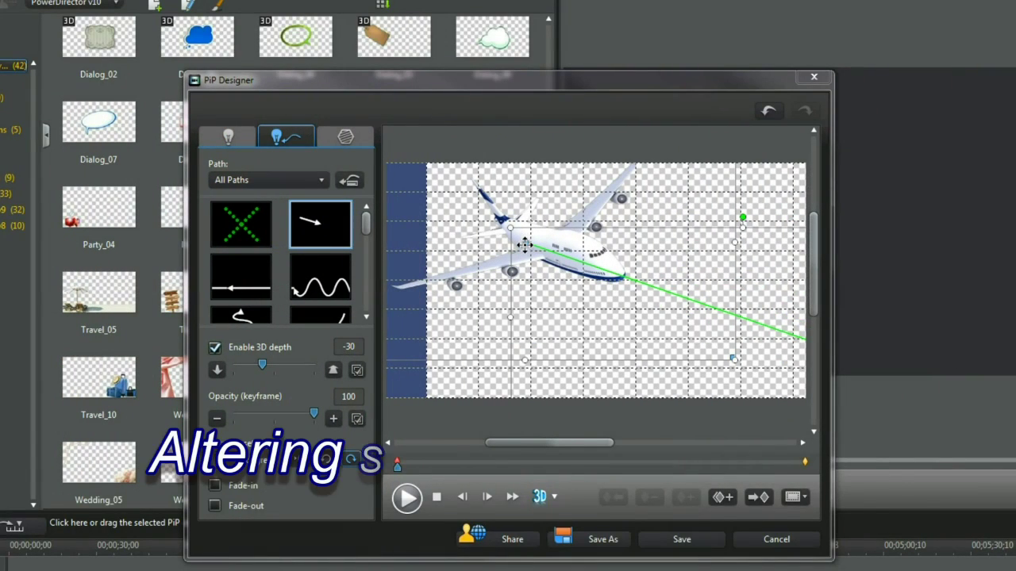
{"action": "left_click_drag", "start_coordinate": [526, 242], "coordinate": [489, 215]}
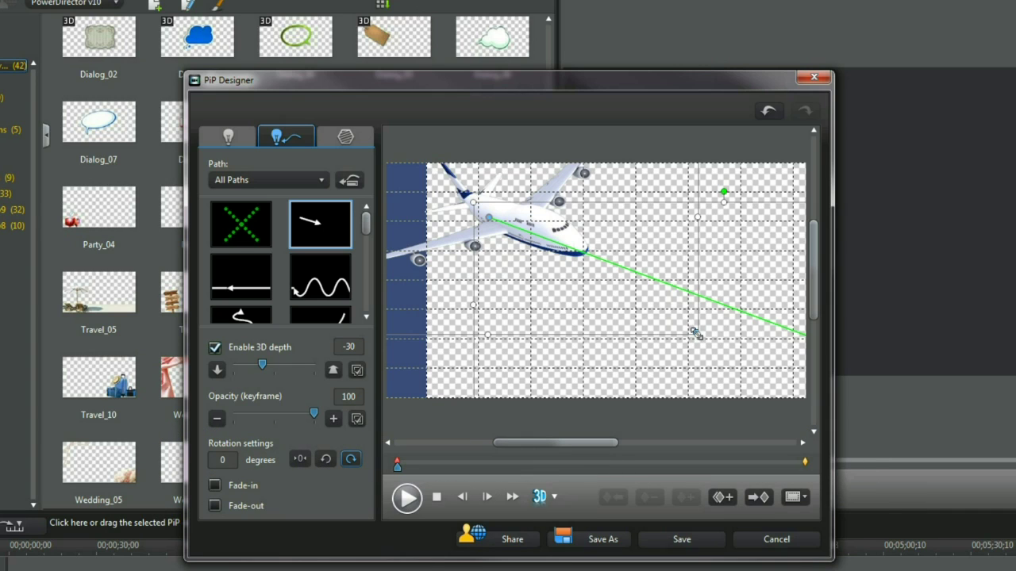
{"action": "left_click_drag", "start_coordinate": [693, 333], "coordinate": [521, 219]}
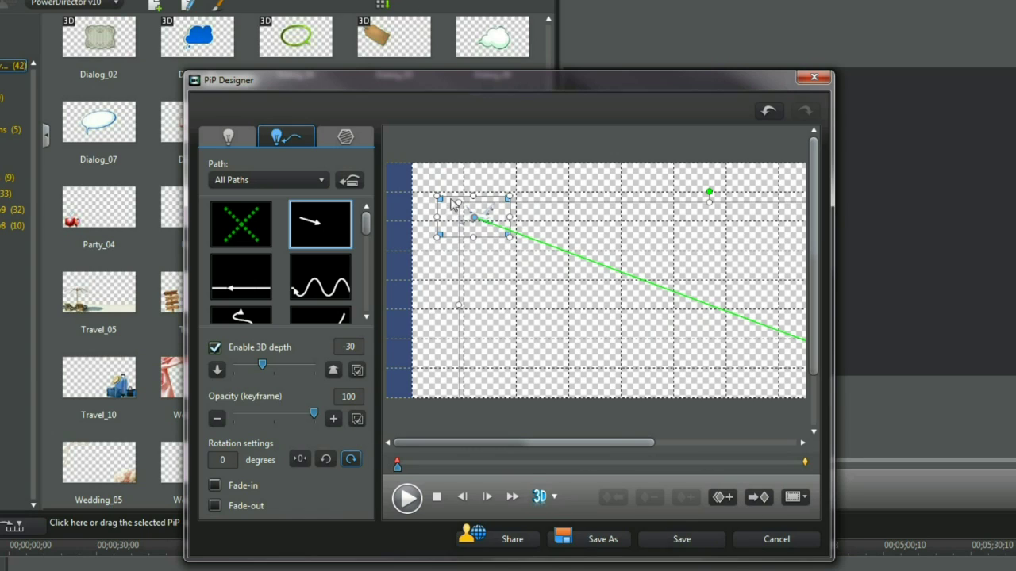
{"action": "left_click_drag", "start_coordinate": [439, 197], "coordinate": [458, 204]}
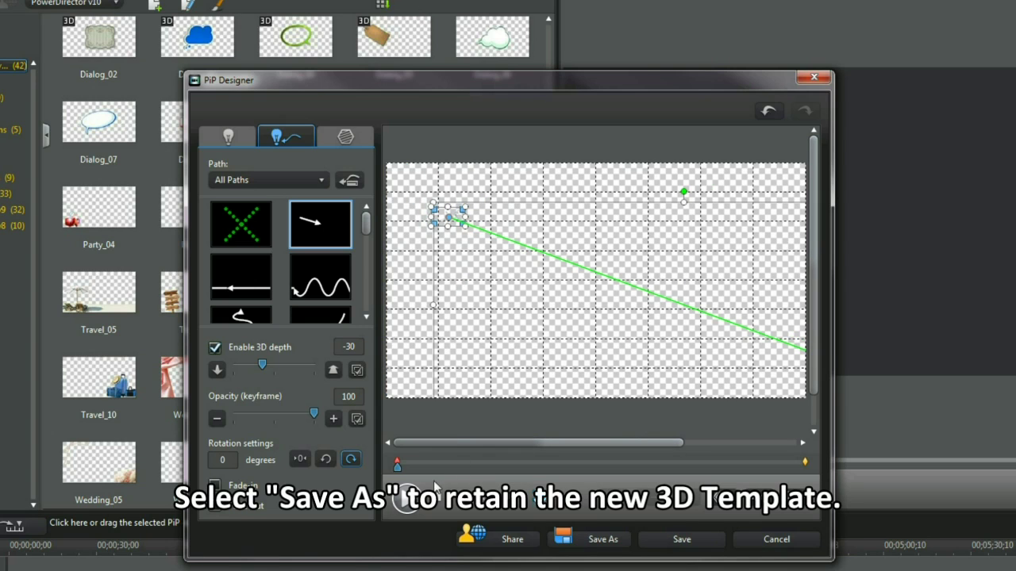
Step: Save the edited airplane as the template 'Travel Plane' with a chosen thumbnail frame
{"action": "left_click", "coordinate": [588, 544]}
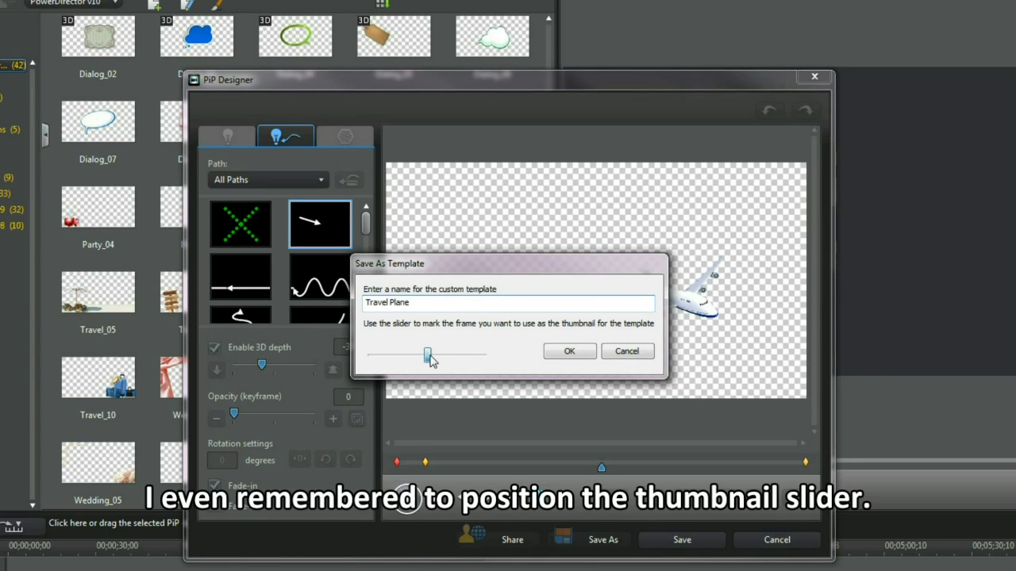
{"action": "left_click_drag", "start_coordinate": [431, 361], "coordinate": [449, 360]}
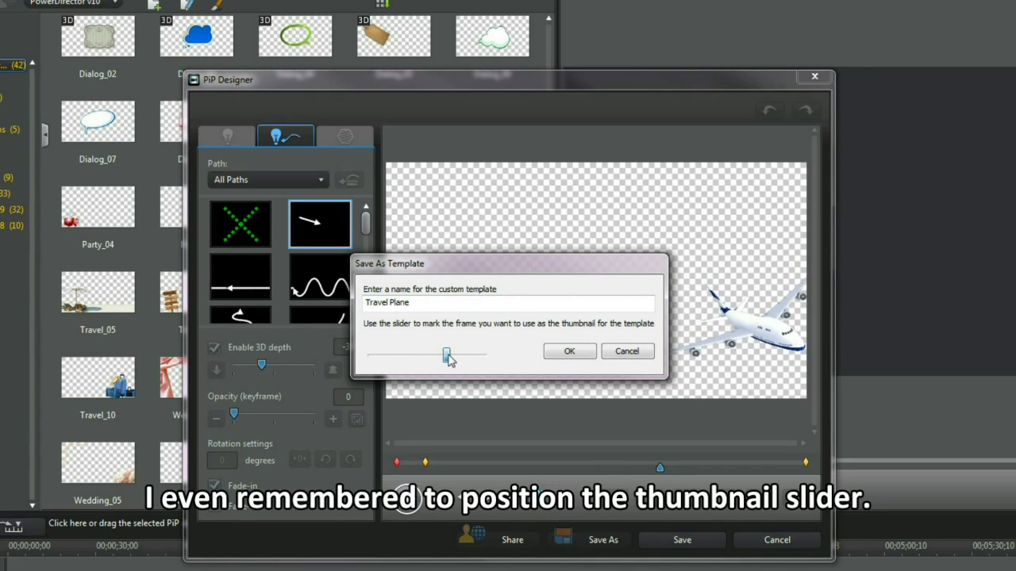
{"action": "left_click", "coordinate": [568, 353]}
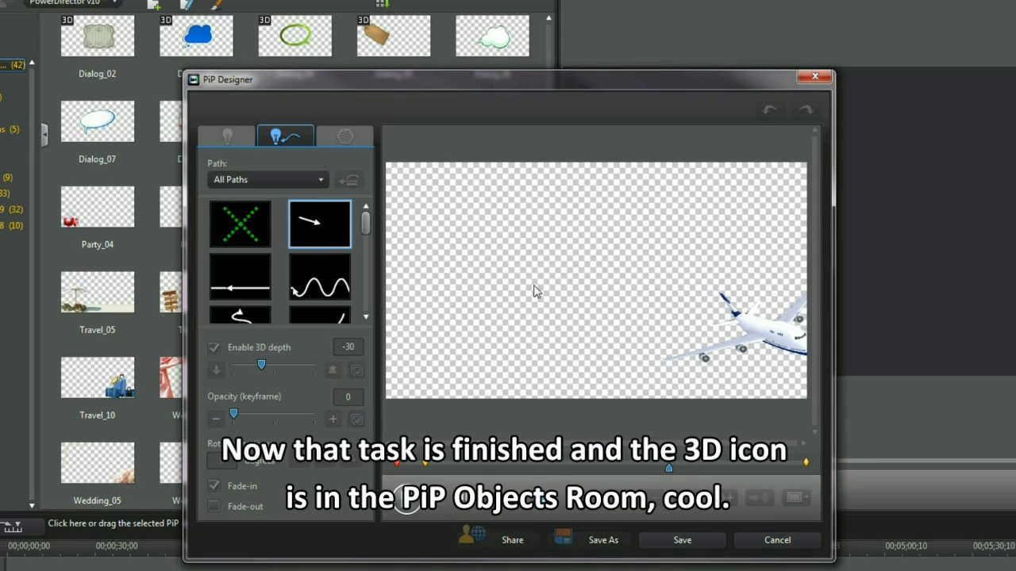
{"action": "left_click", "coordinate": [689, 546]}
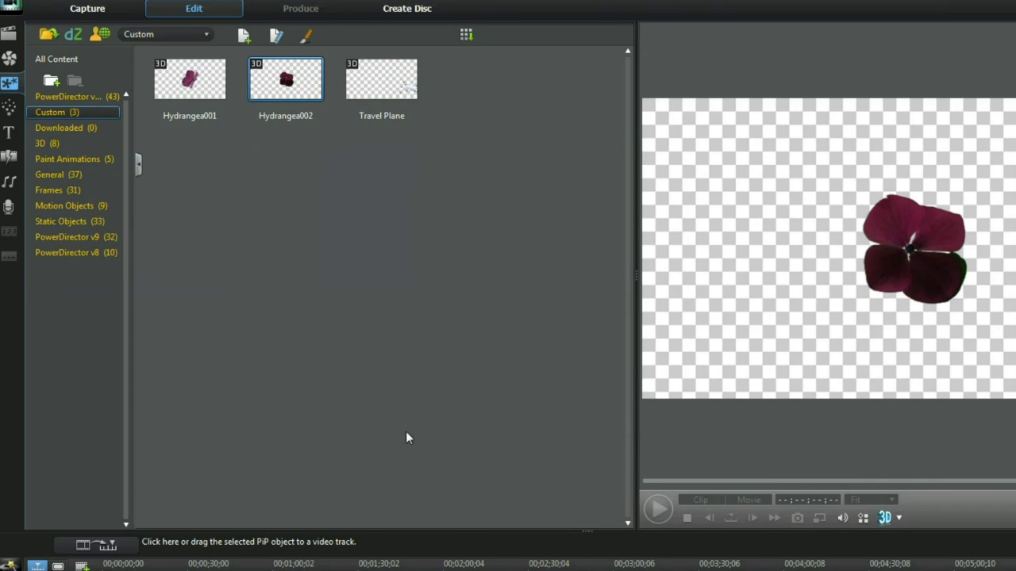
Step: Create a new PiP object from the image Geranium-Blue001.png
{"action": "left_click", "coordinate": [246, 44]}
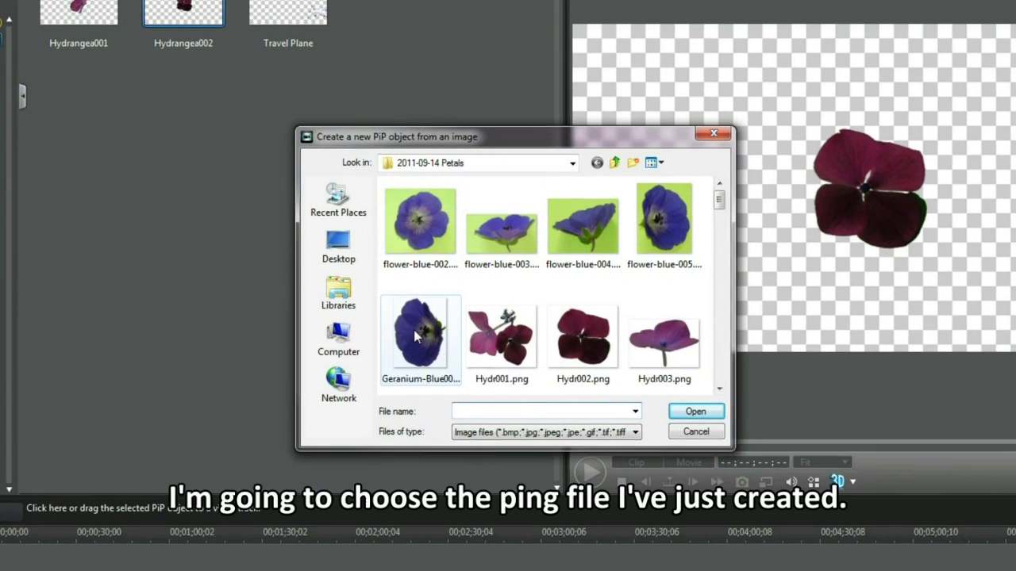
{"action": "left_click", "coordinate": [498, 384]}
{"action": "left_click", "coordinate": [416, 337]}
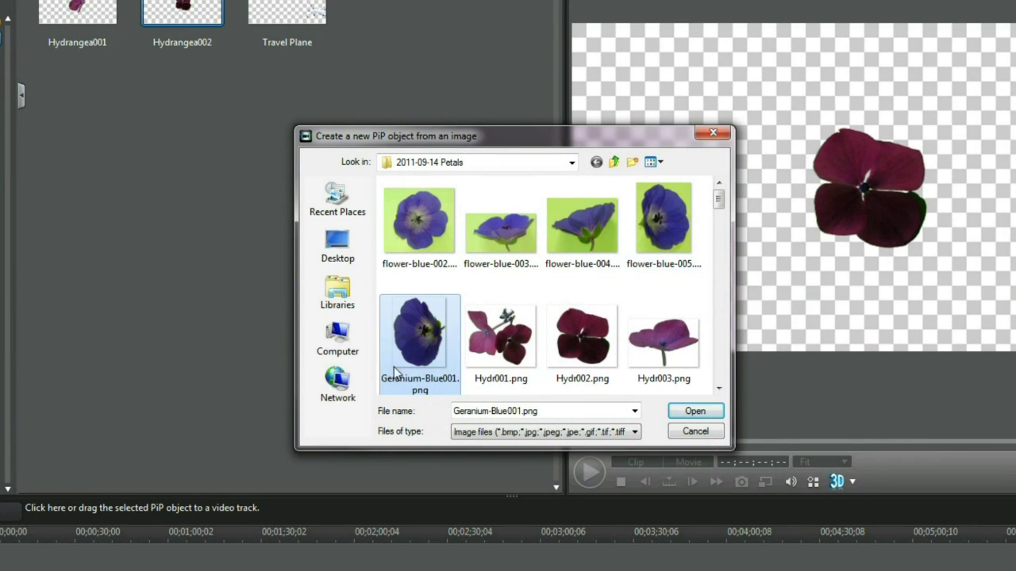
{"action": "left_click", "coordinate": [689, 413]}
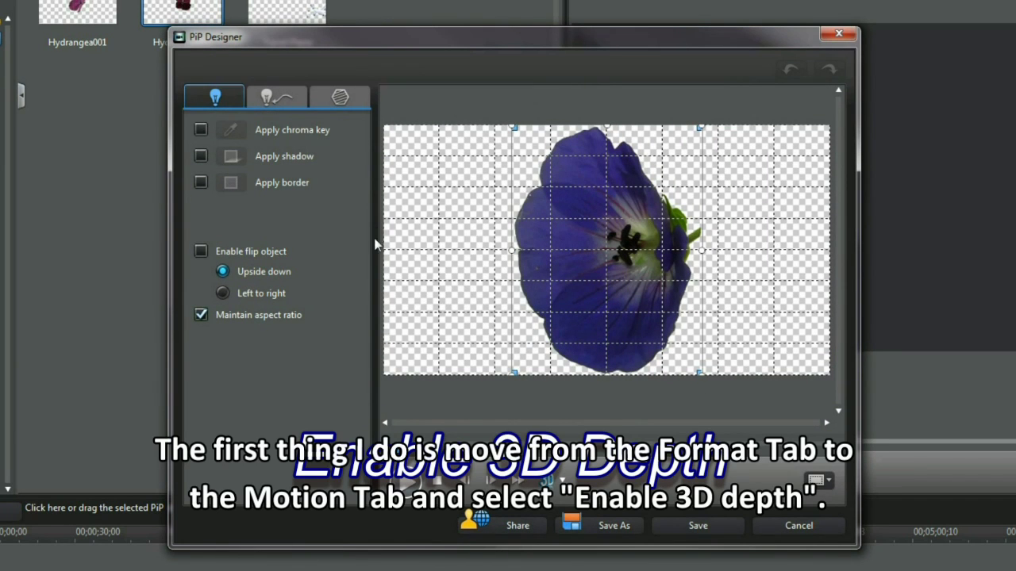
Step: Enable 3D depth (-30) for the geranium object
{"action": "left_click", "coordinate": [270, 96]}
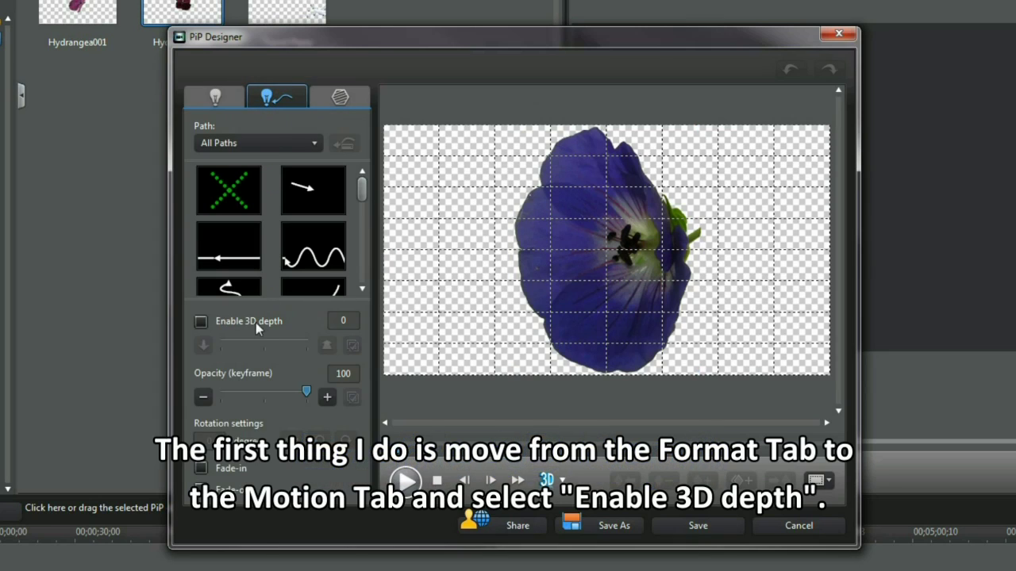
{"action": "left_click", "coordinate": [214, 325]}
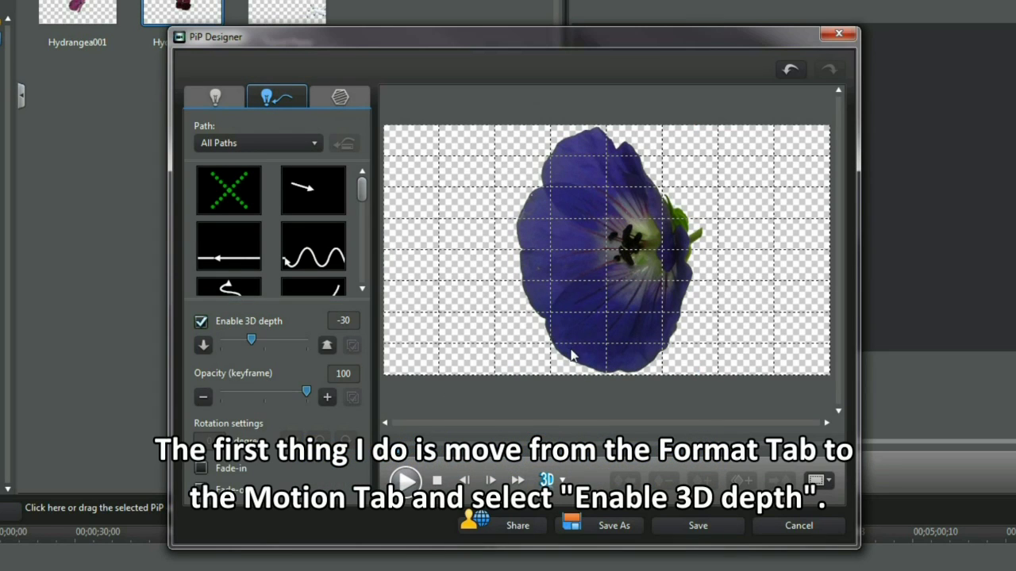
{"action": "left_click", "coordinate": [216, 97]}
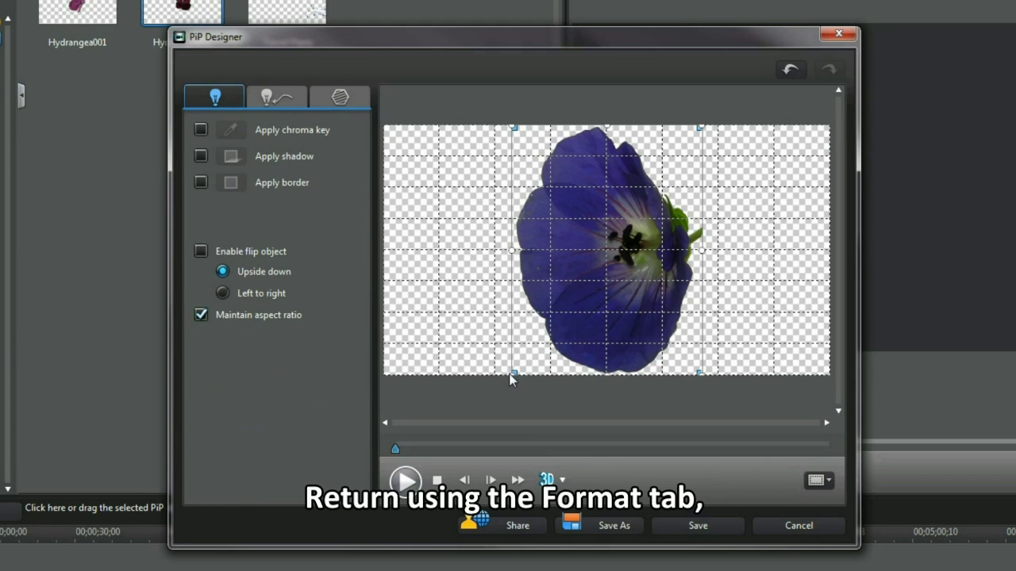
Step: Shrink the geranium and position it near the centre of the frame
{"action": "left_click_drag", "start_coordinate": [508, 375], "coordinate": [556, 313]}
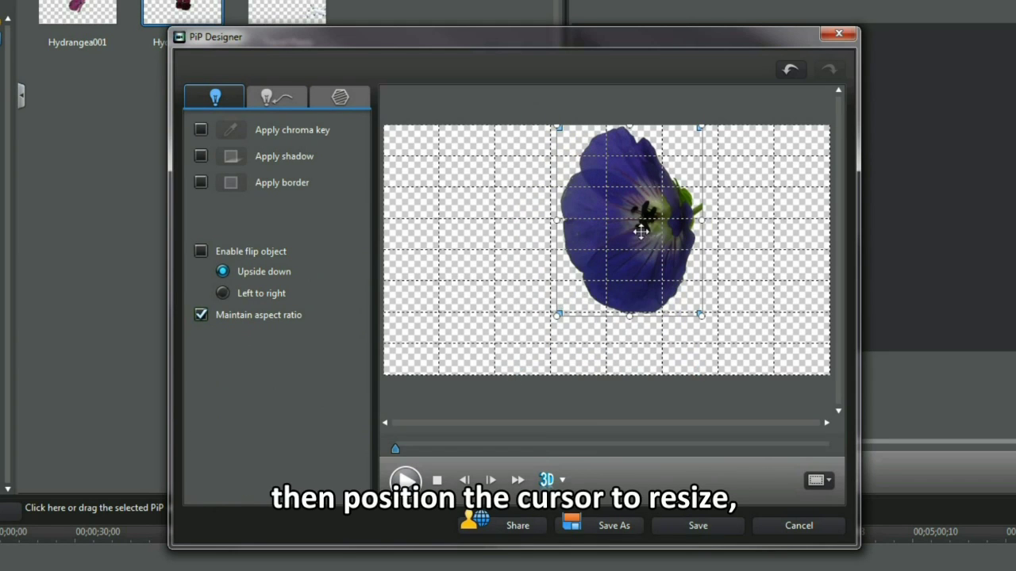
{"action": "left_click_drag", "start_coordinate": [641, 230], "coordinate": [616, 262]}
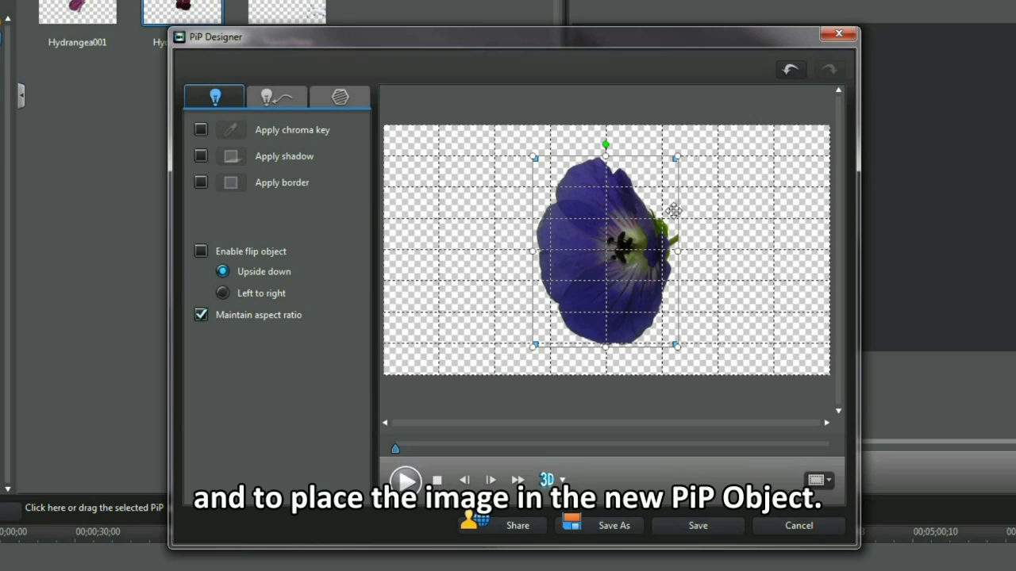
{"action": "left_click_drag", "start_coordinate": [678, 156], "coordinate": [656, 189]}
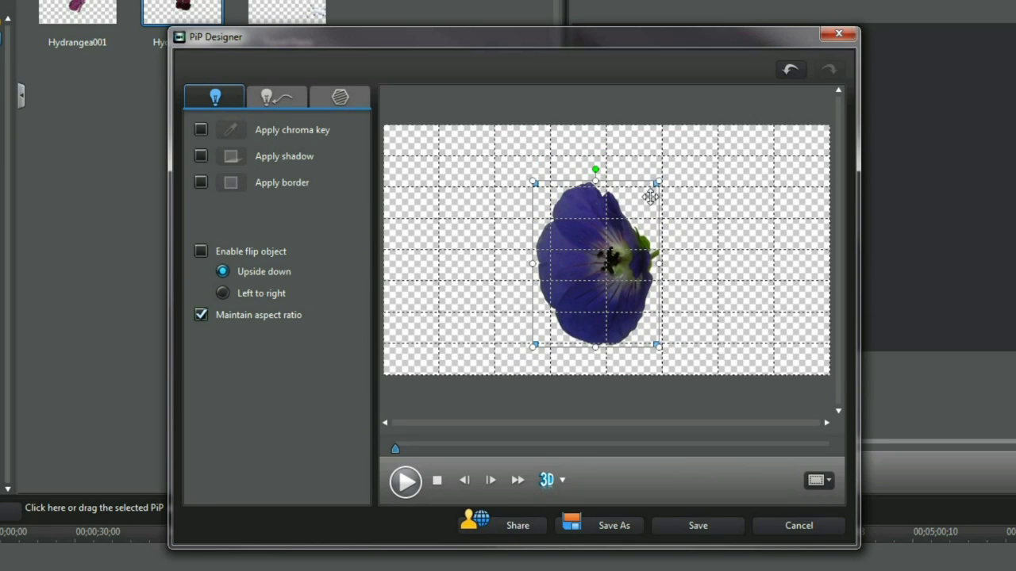
{"action": "mouse_move", "coordinate": [603, 275]}
{"action": "left_mouse_down"}
{"action": "mouse_move", "coordinate": [608, 254]}
{"action": "mouse_move", "coordinate": [593, 259]}
{"action": "mouse_move", "coordinate": [612, 267]}
{"action": "left_mouse_up"}
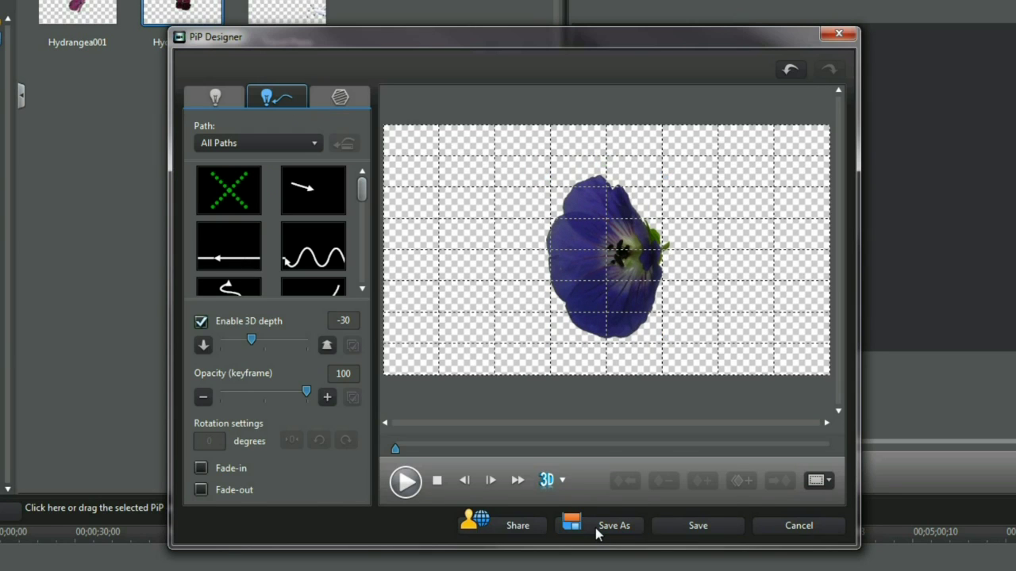
Step: Save the geranium object as the custom template 'Geranium001'
{"action": "left_click", "coordinate": [597, 526]}
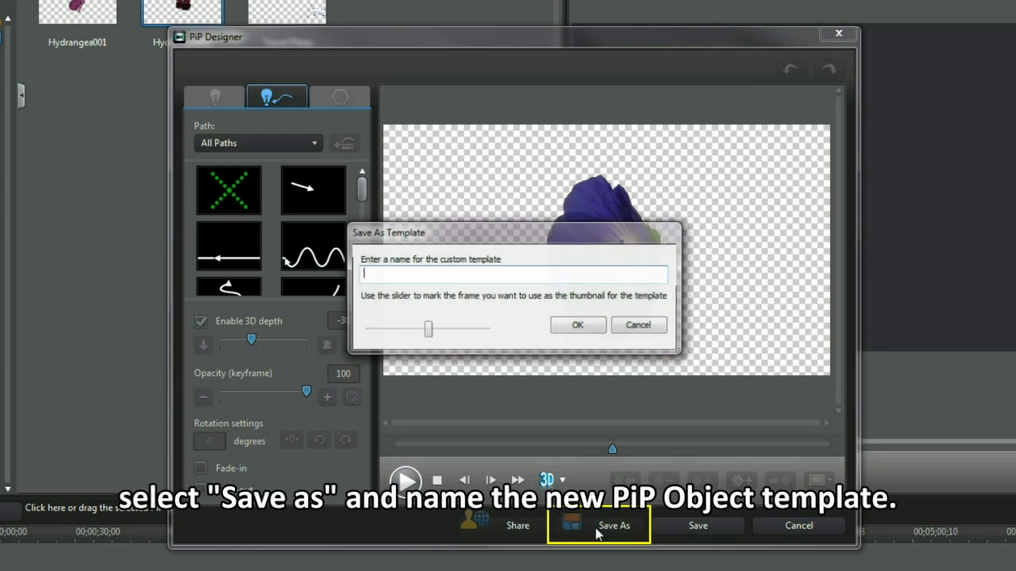
{"action": "type", "text": "Geranium001"}
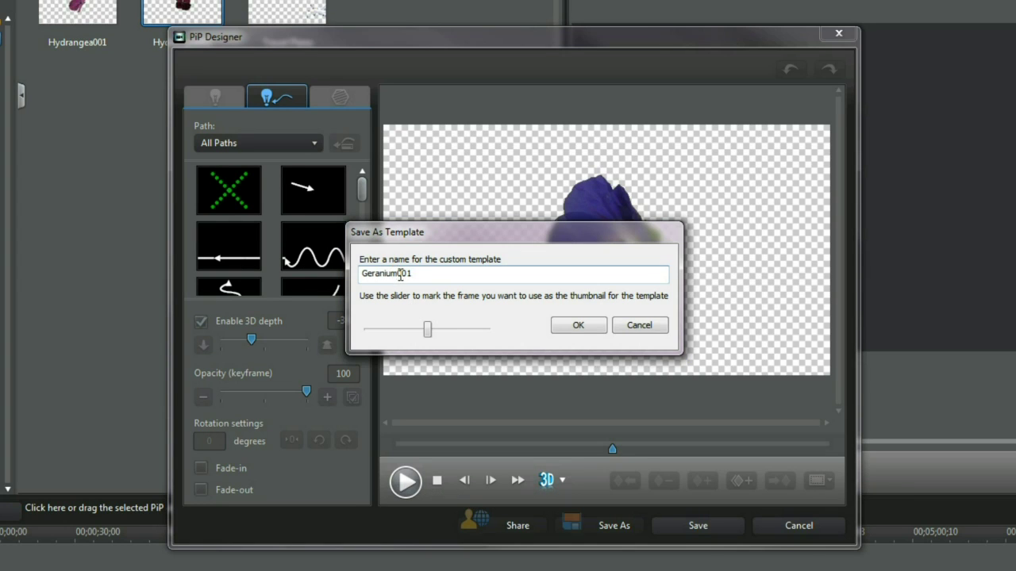
{"action": "left_click", "coordinate": [578, 325]}
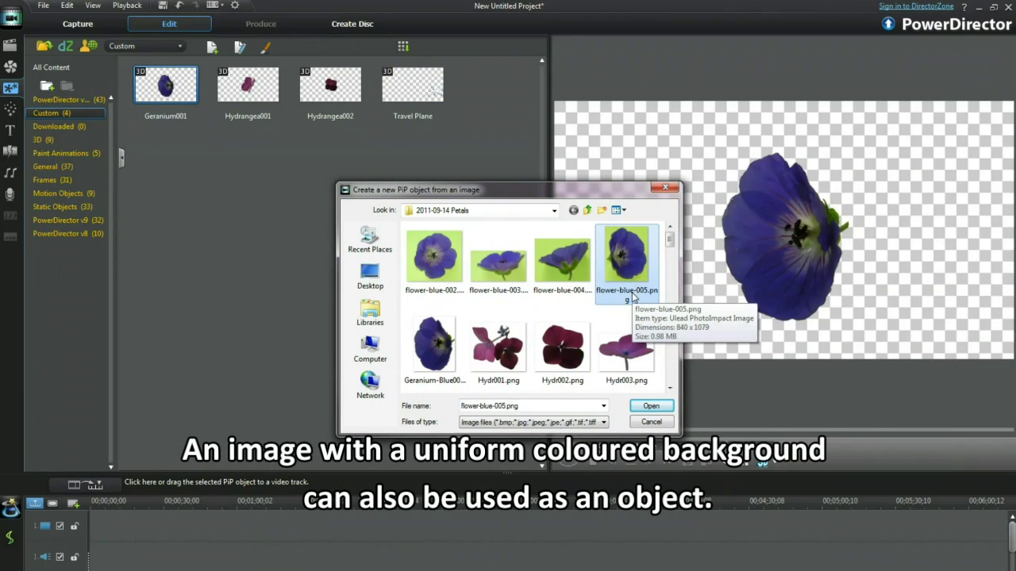
Step: Open flower-blue-005.png as a new PiP object
{"action": "left_click", "coordinate": [646, 408]}
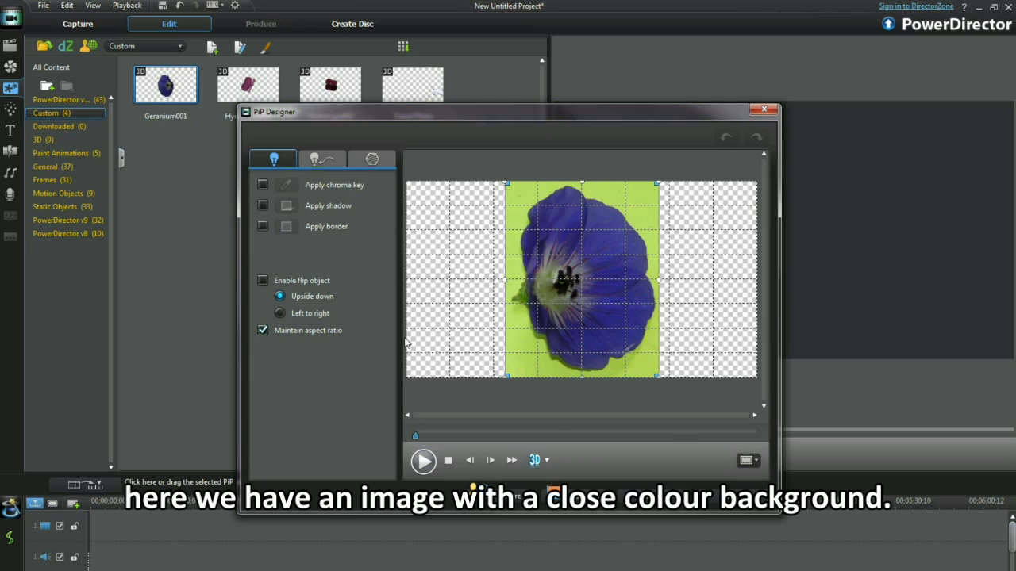
Step: Chroma-key out the flower's green background with raised intensity tolerance, then discard the object unsaved
{"action": "left_click", "coordinate": [263, 185]}
{"action": "left_click", "coordinate": [286, 185]}
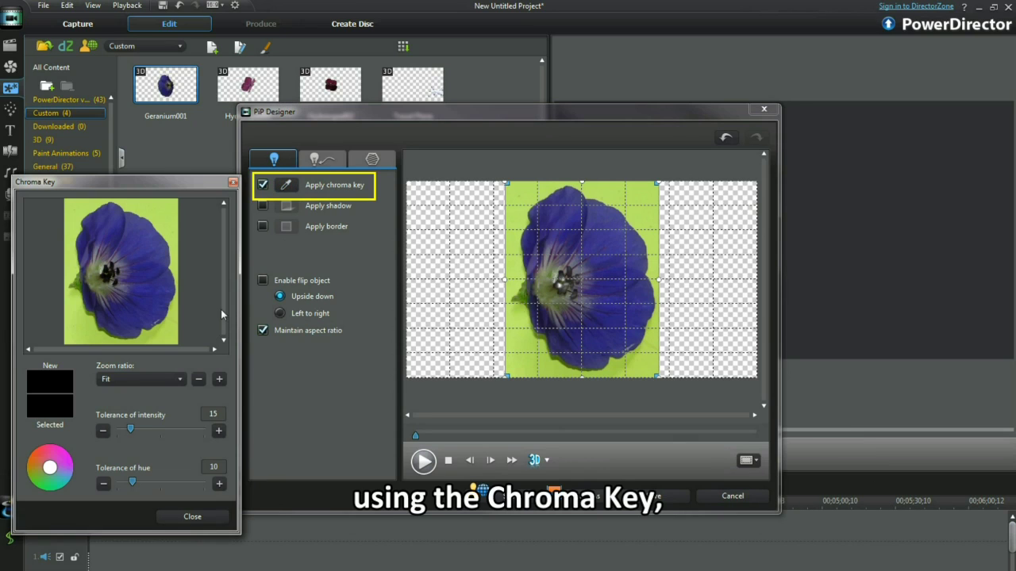
{"action": "left_click", "coordinate": [176, 321]}
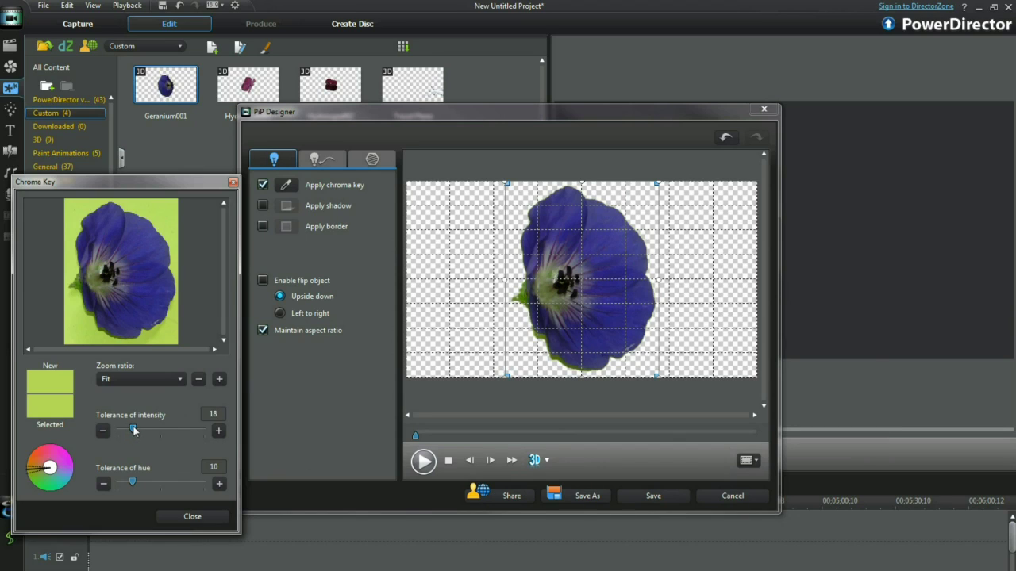
{"action": "left_click_drag", "start_coordinate": [133, 430], "coordinate": [136, 431]}
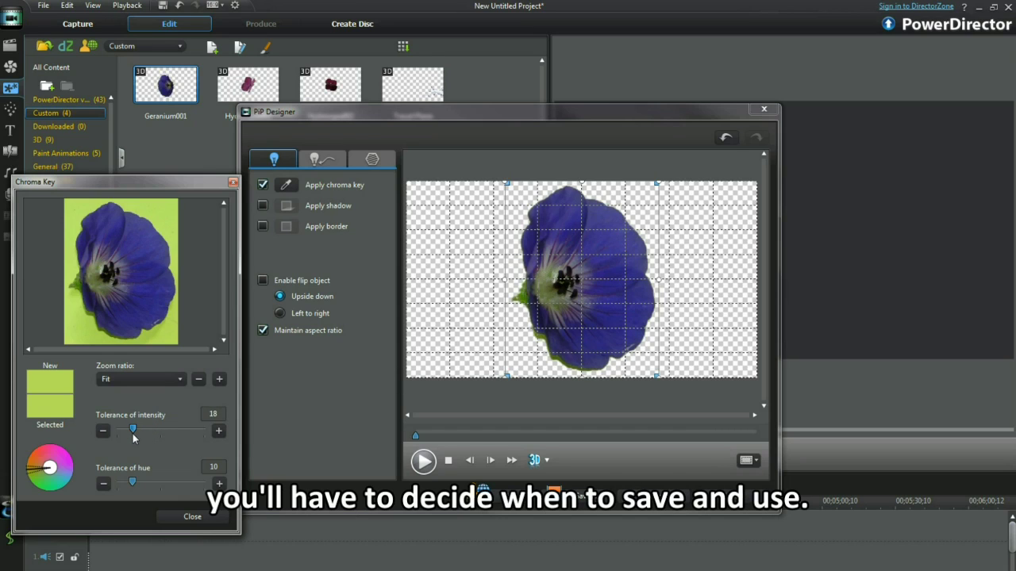
{"action": "left_click_drag", "start_coordinate": [132, 431], "coordinate": [143, 431]}
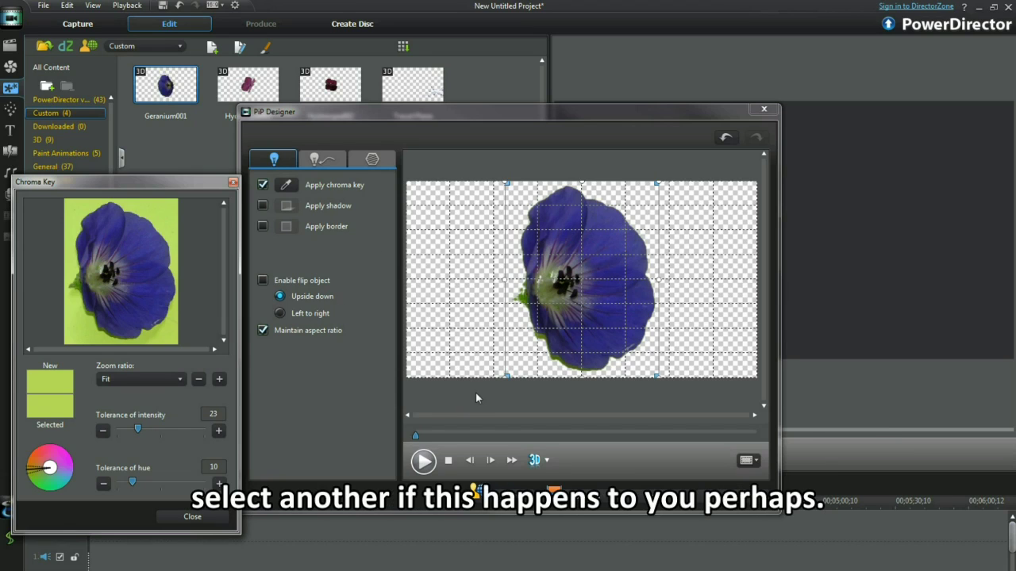
{"action": "left_click", "coordinate": [193, 517]}
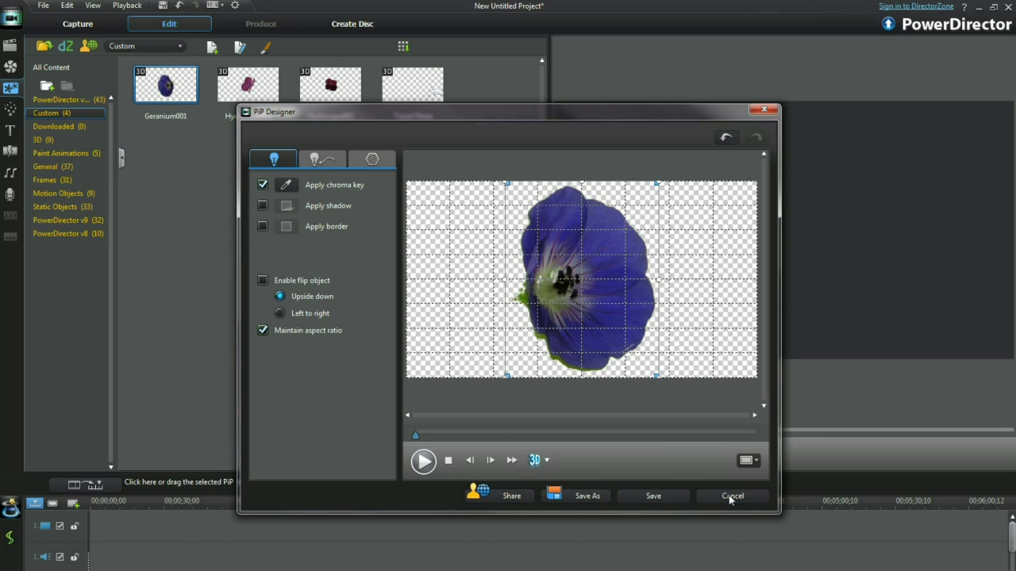
{"action": "left_click", "coordinate": [729, 495]}
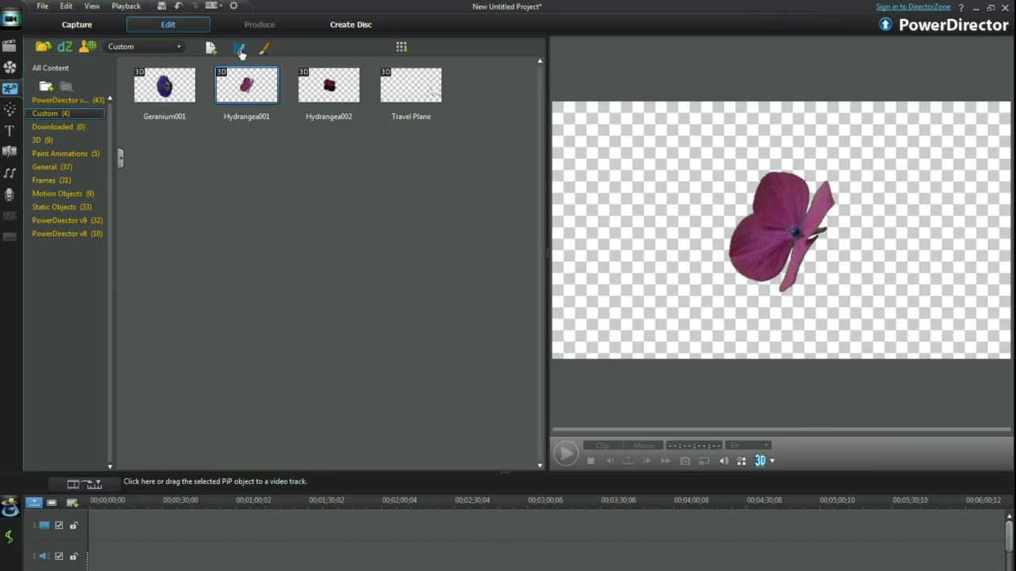
Step: Give Hydrangea001 a blue shadow with transparency 23 and more distance, and save it as a new template
{"action": "left_click", "coordinate": [238, 48]}
{"action": "left_click", "coordinate": [261, 206]}
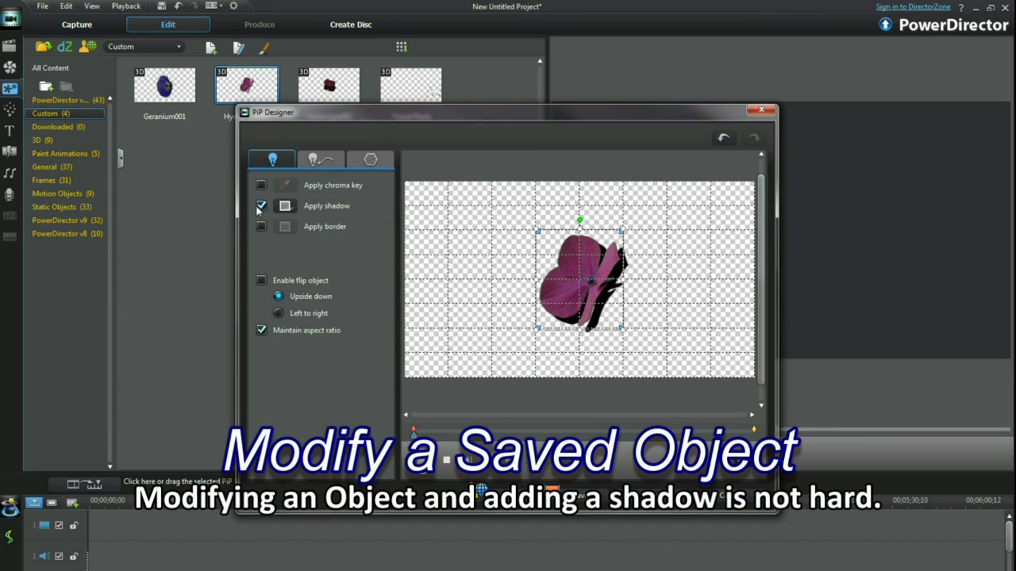
{"action": "left_click", "coordinate": [285, 205]}
{"action": "left_click_drag", "start_coordinate": [118, 318], "coordinate": [145, 318]}
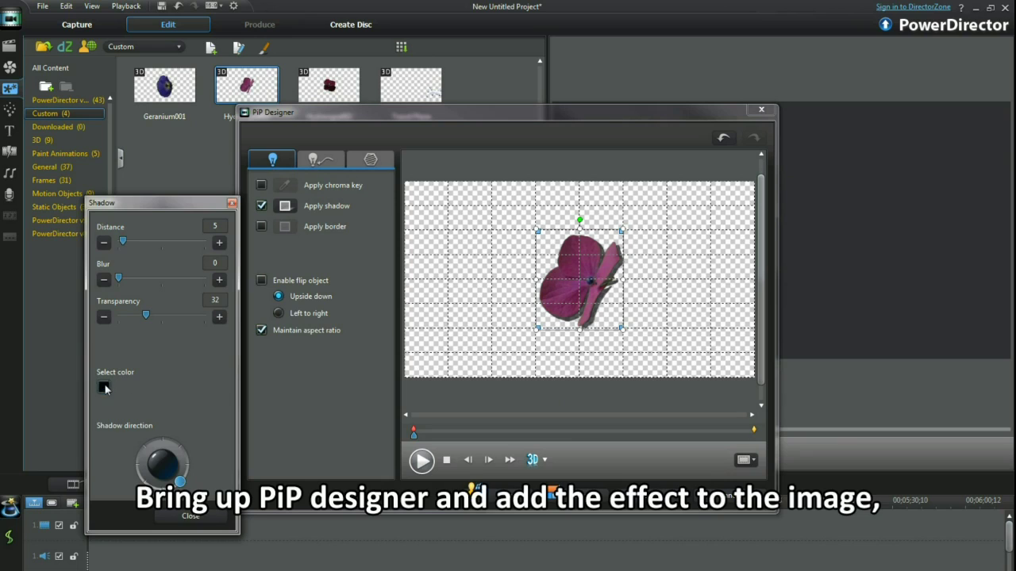
{"action": "left_click", "coordinate": [105, 388]}
{"action": "left_click", "coordinate": [118, 342]}
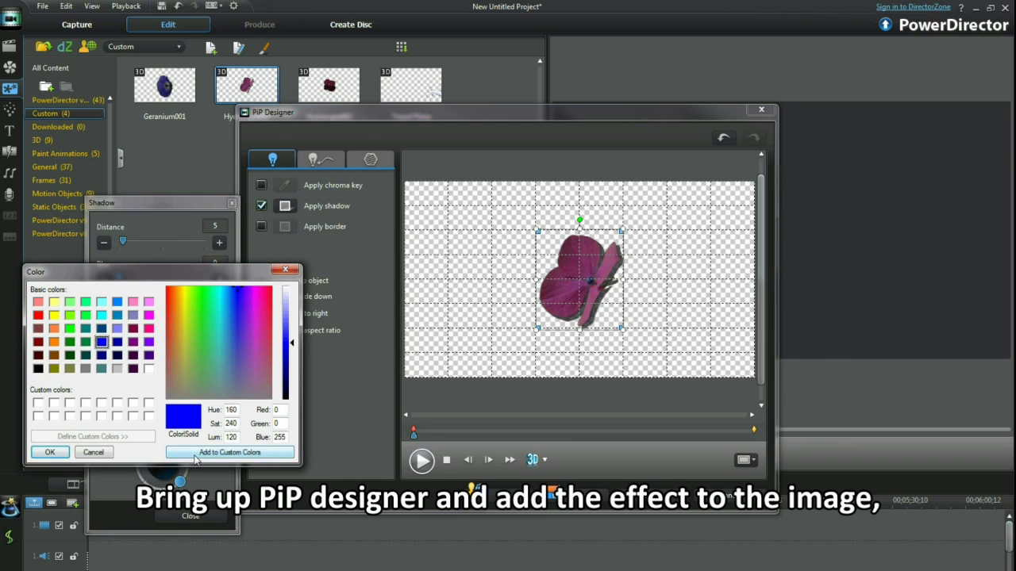
{"action": "left_click", "coordinate": [49, 452]}
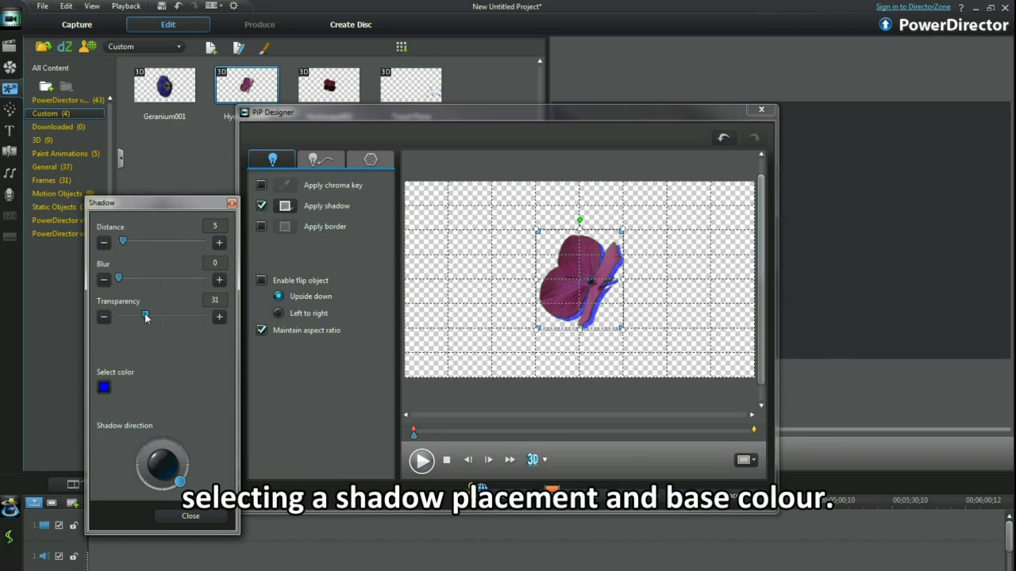
{"action": "left_click_drag", "start_coordinate": [146, 317], "coordinate": [137, 316]}
{"action": "mouse_move", "coordinate": [122, 245]}
{"action": "left_mouse_down"}
{"action": "mouse_move", "coordinate": [147, 243]}
{"action": "mouse_move", "coordinate": [125, 246]}
{"action": "left_mouse_up"}
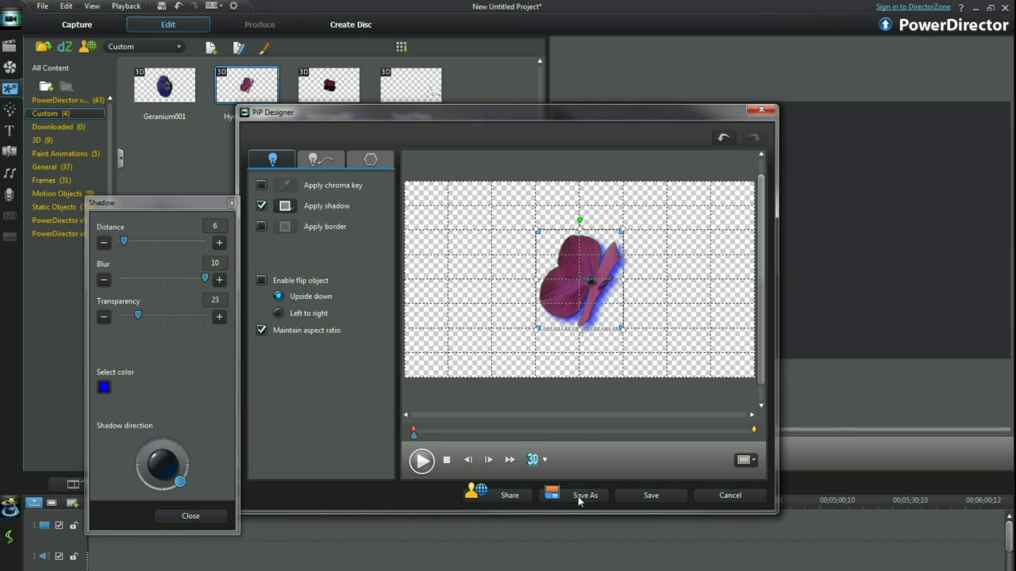
{"action": "left_click", "coordinate": [584, 495]}
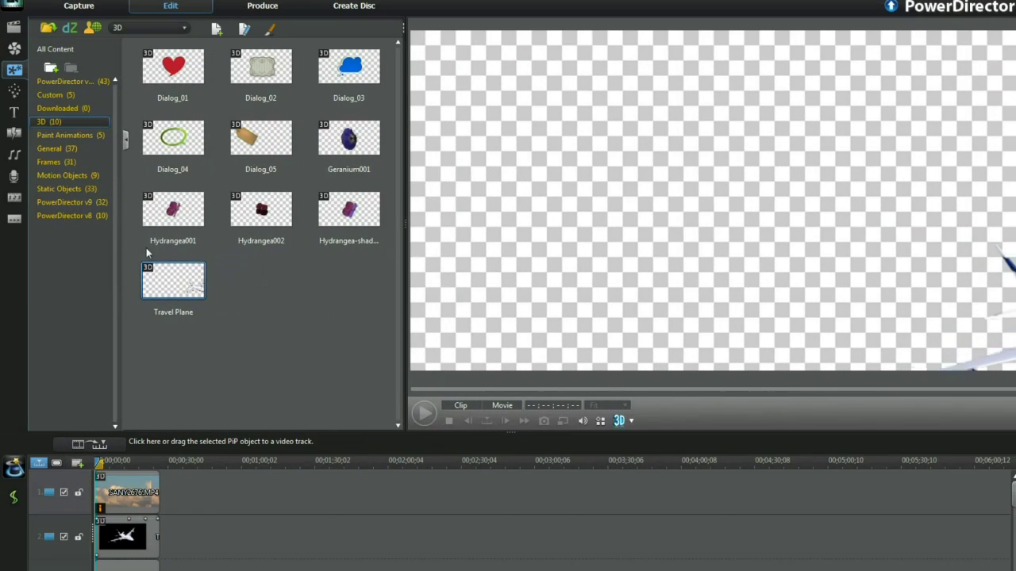
Step: Set the preview to red/cyan anaglyph 3D and show the Media Room's Jumbo Jet Landing audio and SANY2676.MP4
{"action": "left_click", "coordinate": [631, 421]}
{"action": "left_click", "coordinate": [651, 448]}
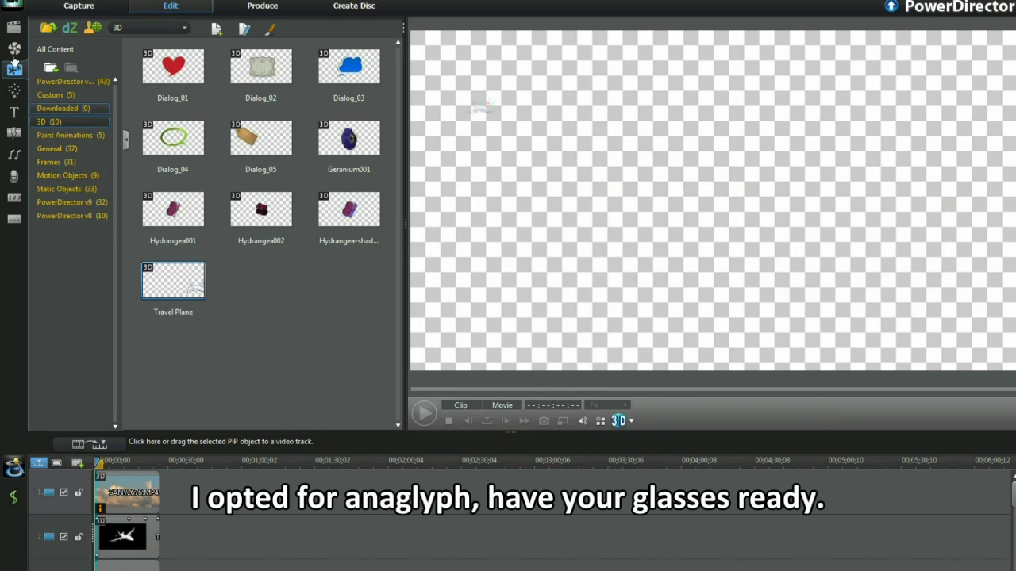
{"action": "left_click", "coordinate": [14, 26]}
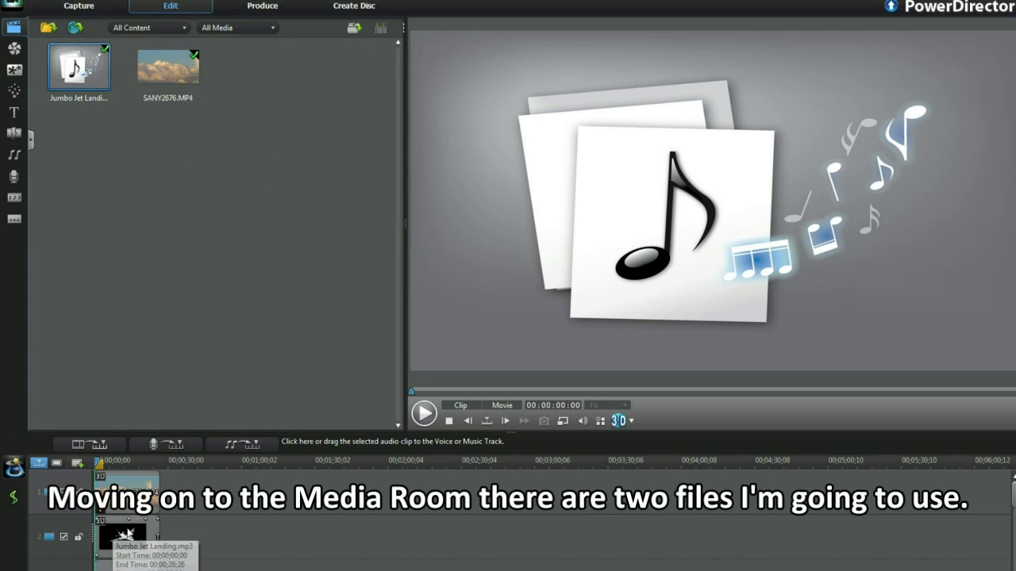
Step: Select the SANY2676.MP4 cloud clip and play the whole movie in the preview
{"action": "left_click", "coordinate": [154, 494]}
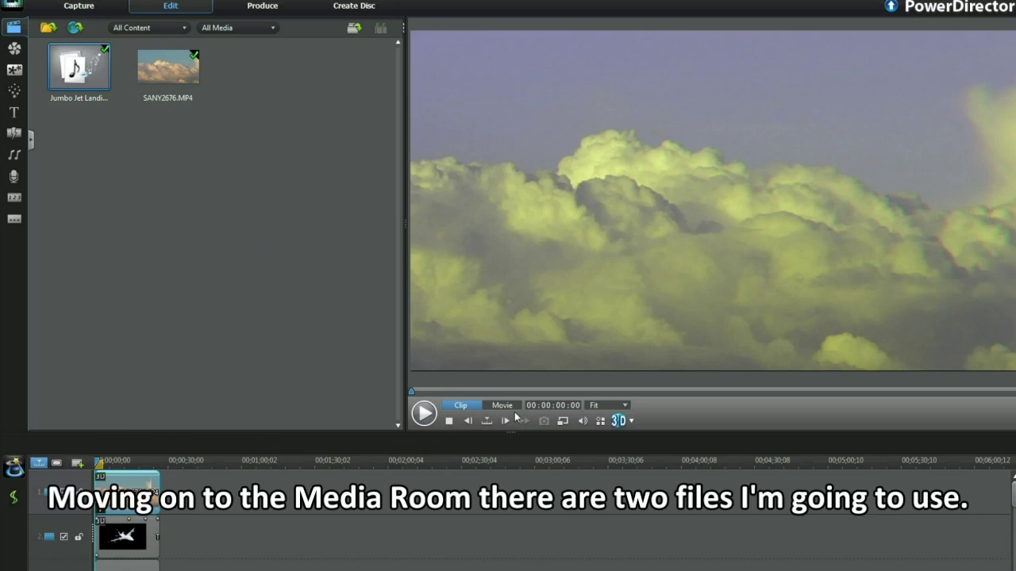
{"action": "left_click", "coordinate": [502, 405]}
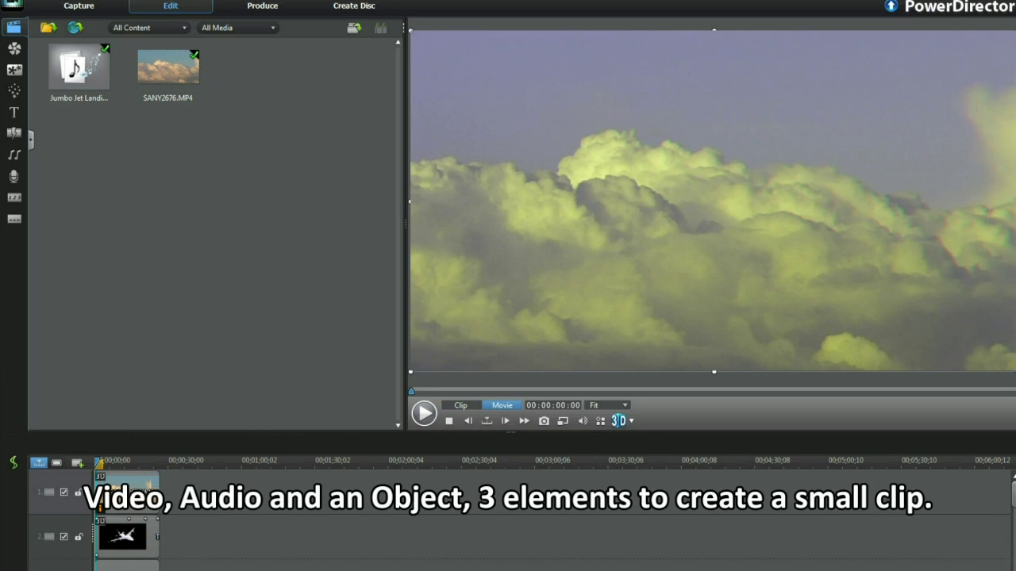
{"action": "key", "text": "space"}
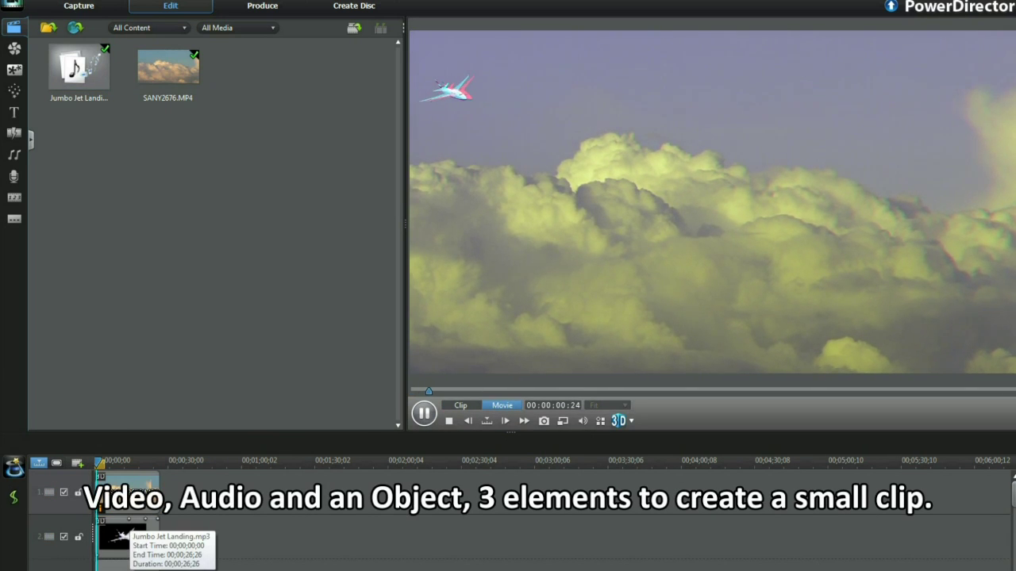